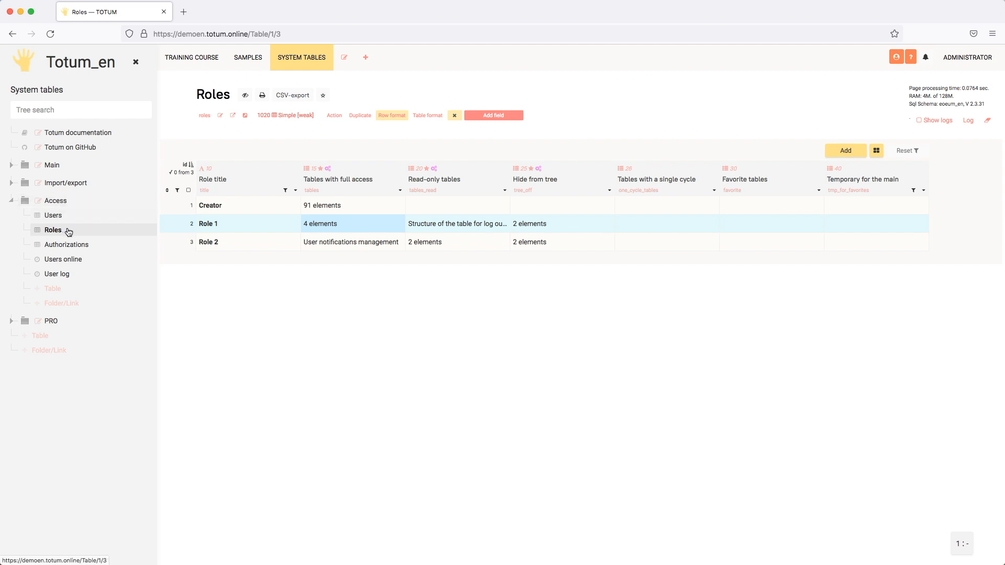
# Step: Examine Role 1's row in the Roles table across its title, full access, tree hiding, single cycle, favorite and temporary columns
pyautogui.click(240, 226)
pyautogui.click(252, 225)
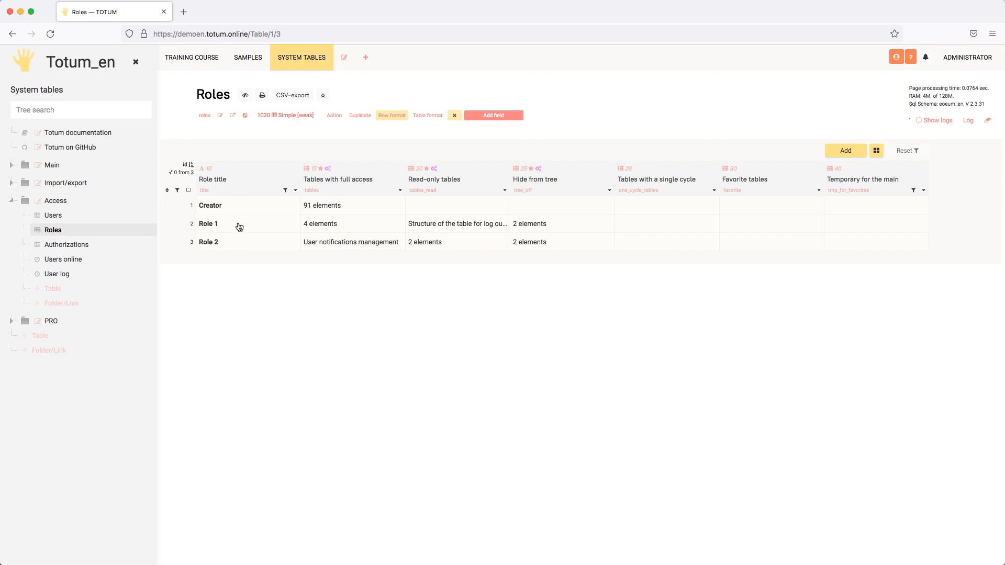
pyautogui.click(367, 226)
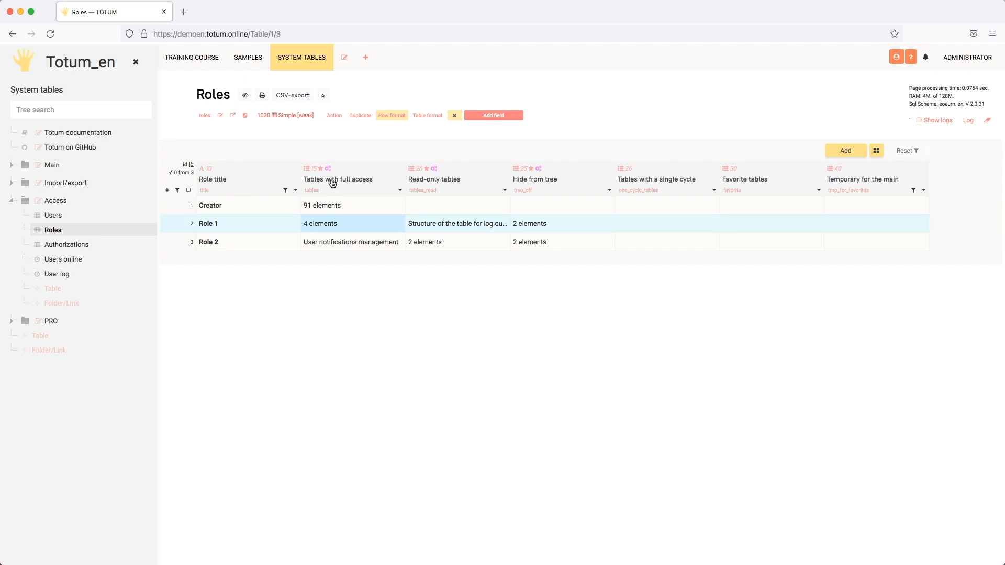
pyautogui.click(556, 224)
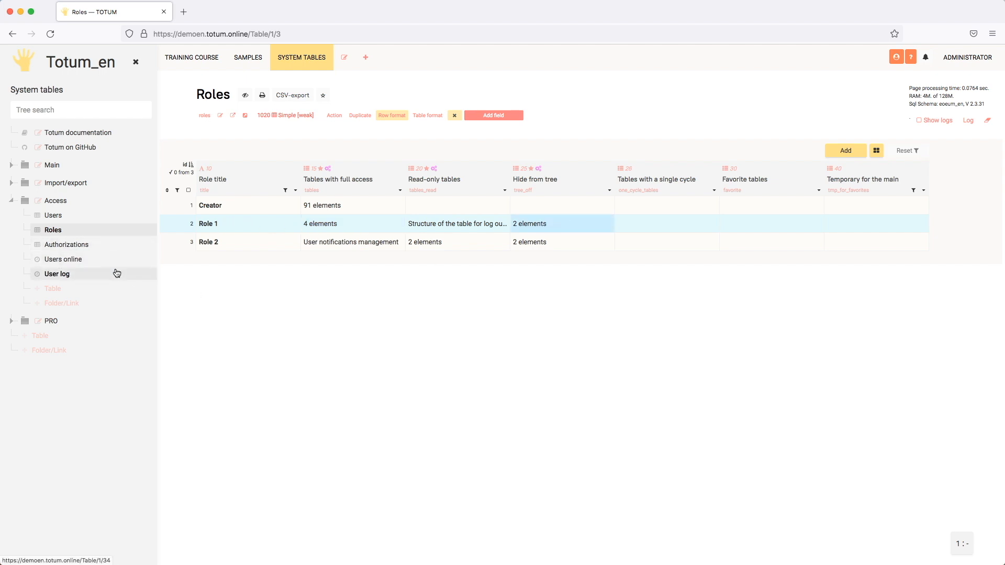
pyautogui.click(662, 222)
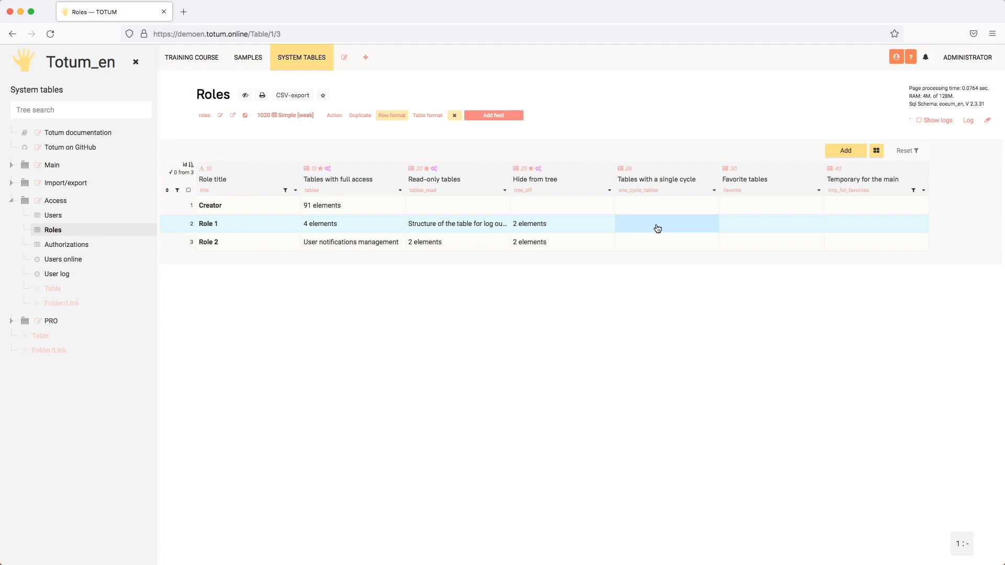
pyautogui.click(778, 226)
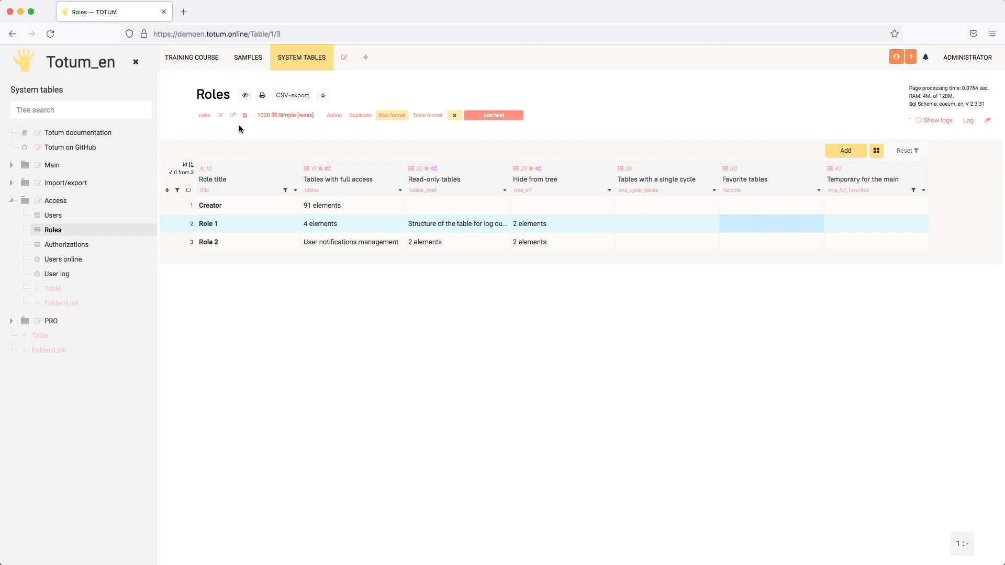
pyautogui.click(324, 98)
pyautogui.click(325, 98)
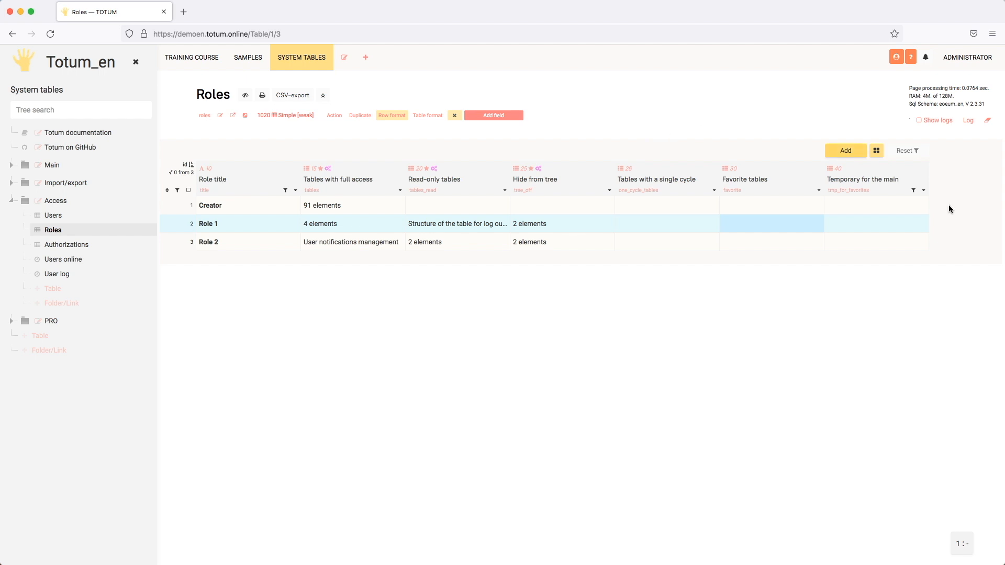
pyautogui.click(874, 226)
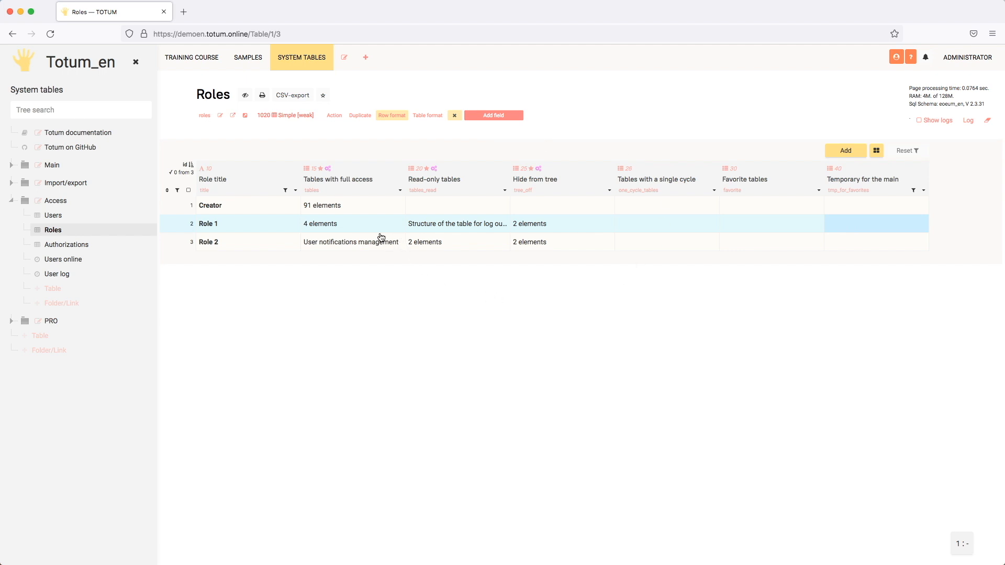
# Step: Review the Roles table's settings for which roles may change, read or hide it in the tree, and close them without saving
pyautogui.click(221, 120)
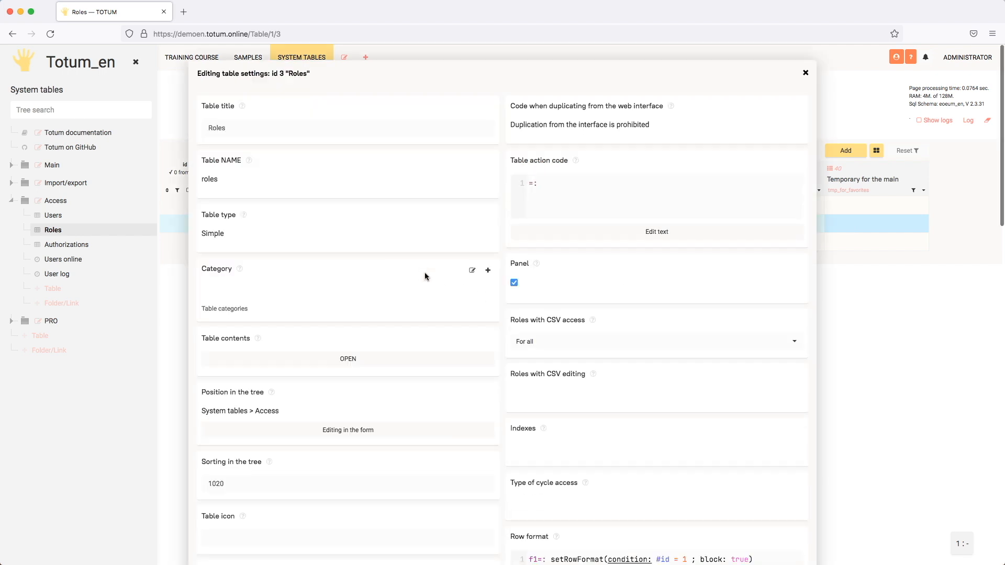
pyautogui.scroll(-6, 715, 298)
pyautogui.scroll(-5, 715, 302)
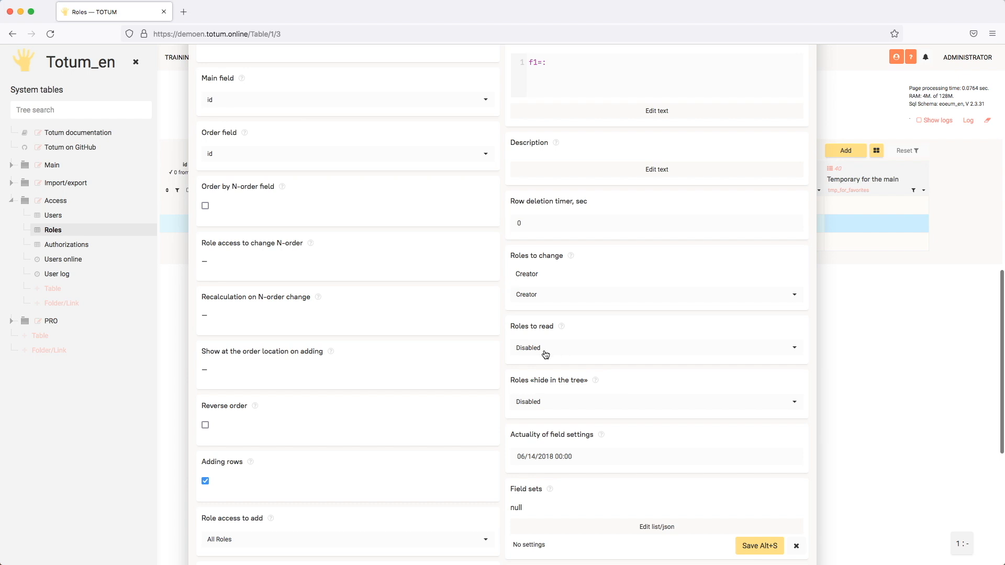
pyautogui.doubleClick(525, 274)
pyautogui.click(556, 275)
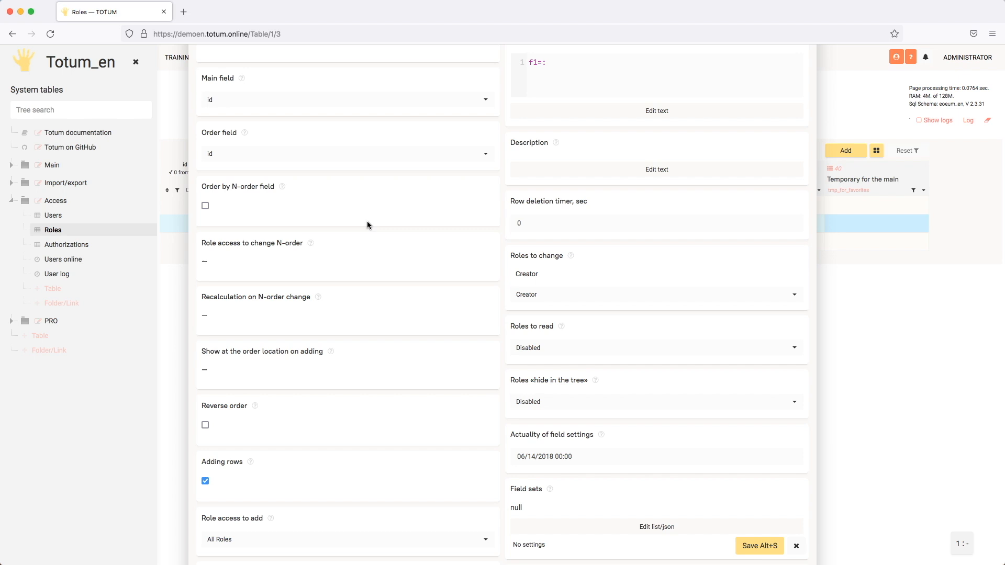
pyautogui.click(644, 270)
pyautogui.click(796, 547)
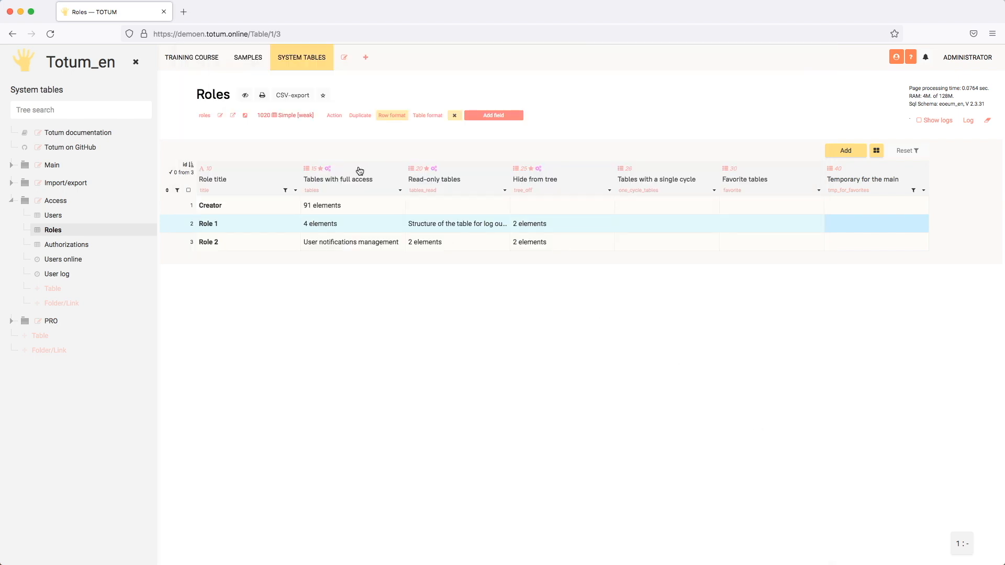
# Step: Start a new Button field in the Roles table, enable its action code to view the execution options, and discard the field
pyautogui.click(489, 114)
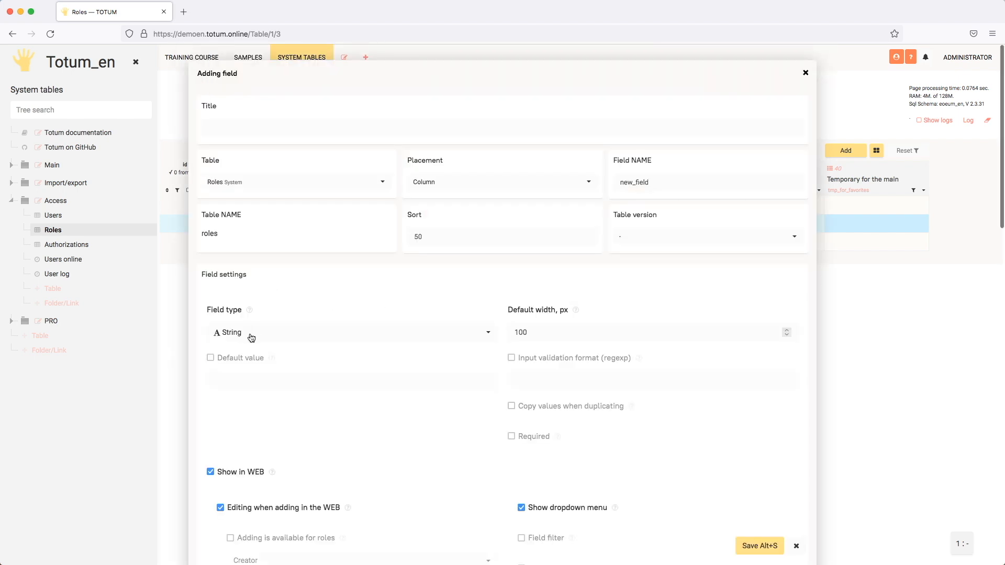
pyautogui.click(255, 335)
pyautogui.click(266, 422)
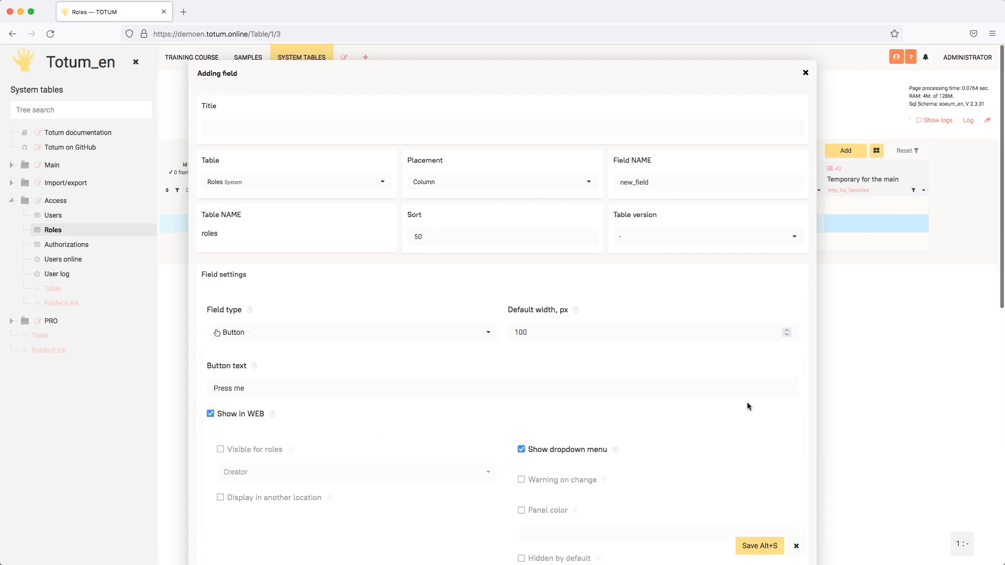
pyautogui.scroll(-4, 747, 402)
pyautogui.scroll(-3, 747, 403)
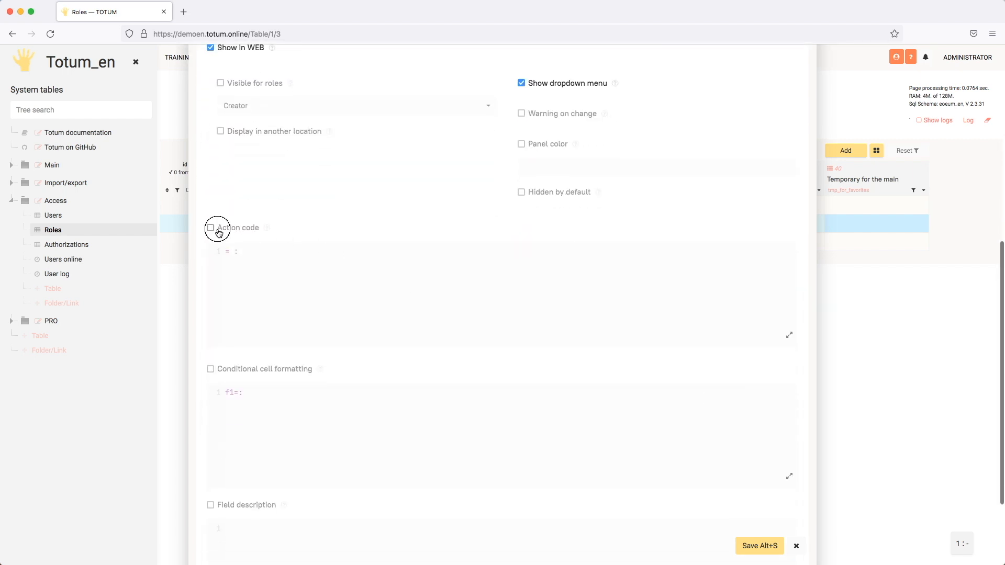
pyautogui.click(211, 227)
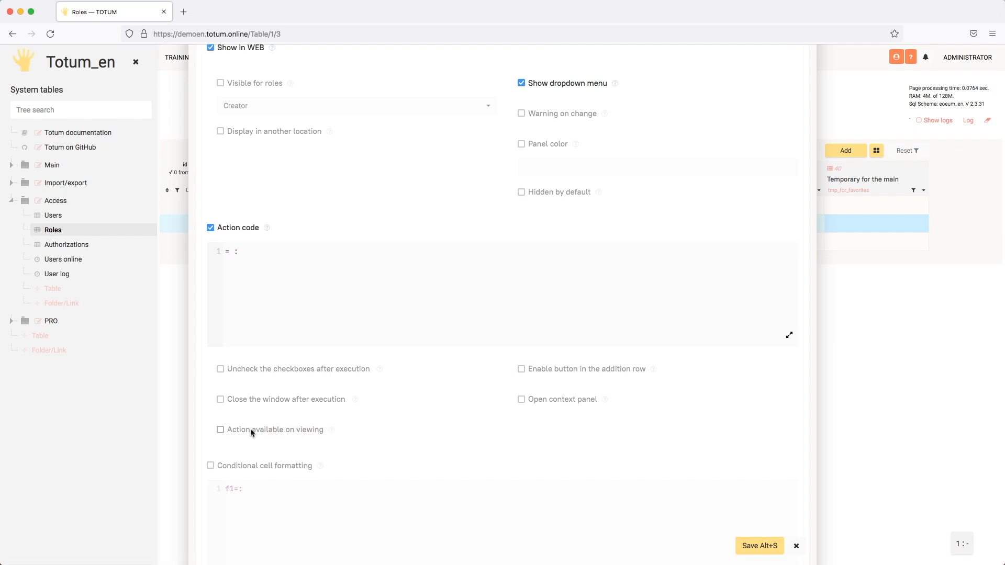
pyautogui.click(795, 547)
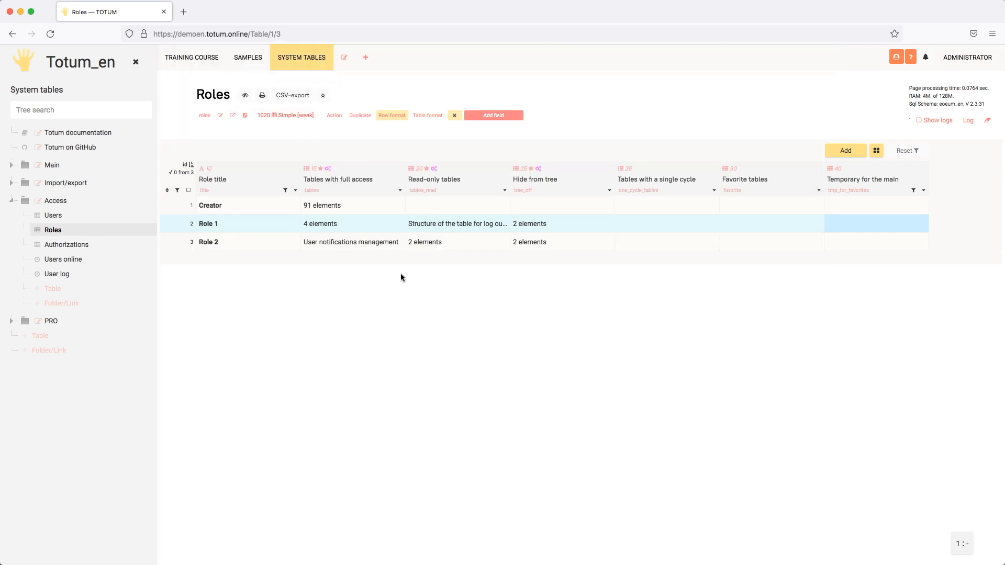
# Step: Check the roles to change and roles to read in the table settings again and close them without saving
pyautogui.scroll(-10, 639, 311)
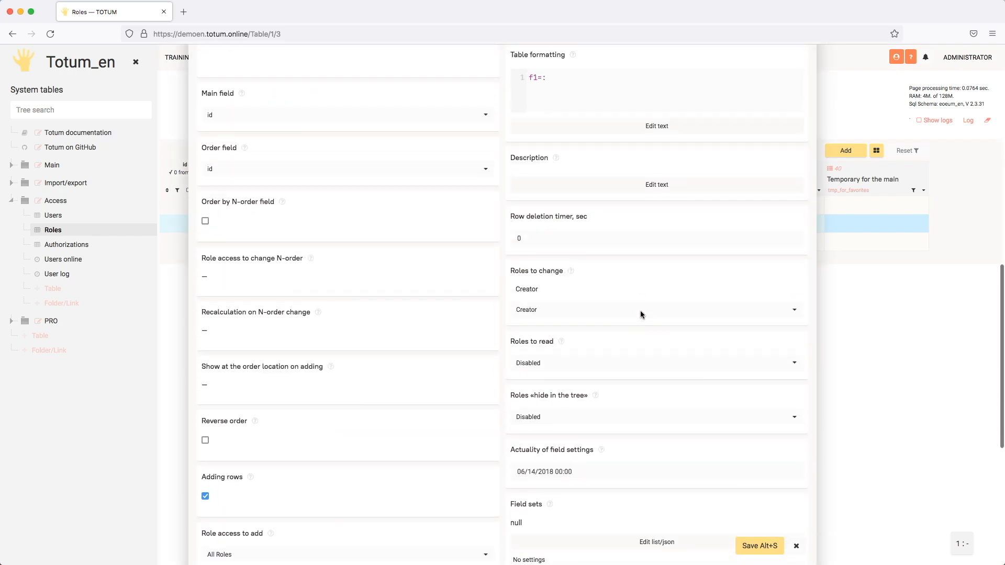
pyautogui.scroll(-1, 639, 312)
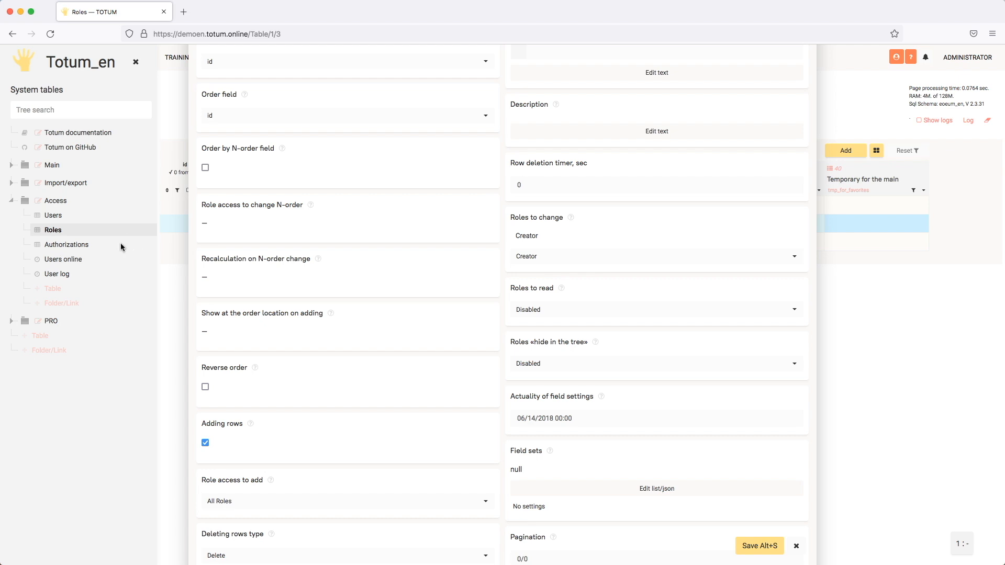
pyautogui.click(797, 547)
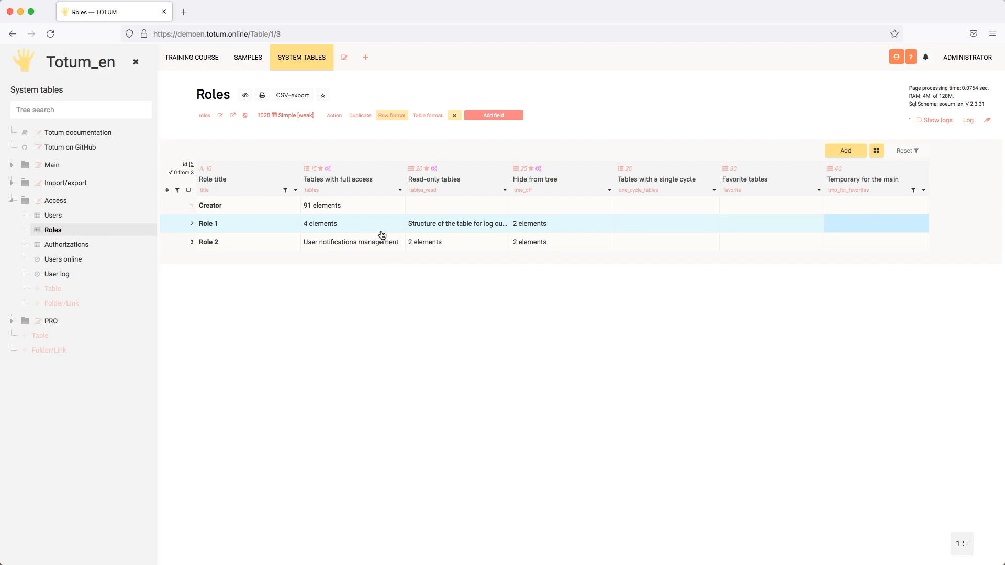
# Step: Open the Users table and examine the login and password cells of User_1
pyautogui.click(58, 215)
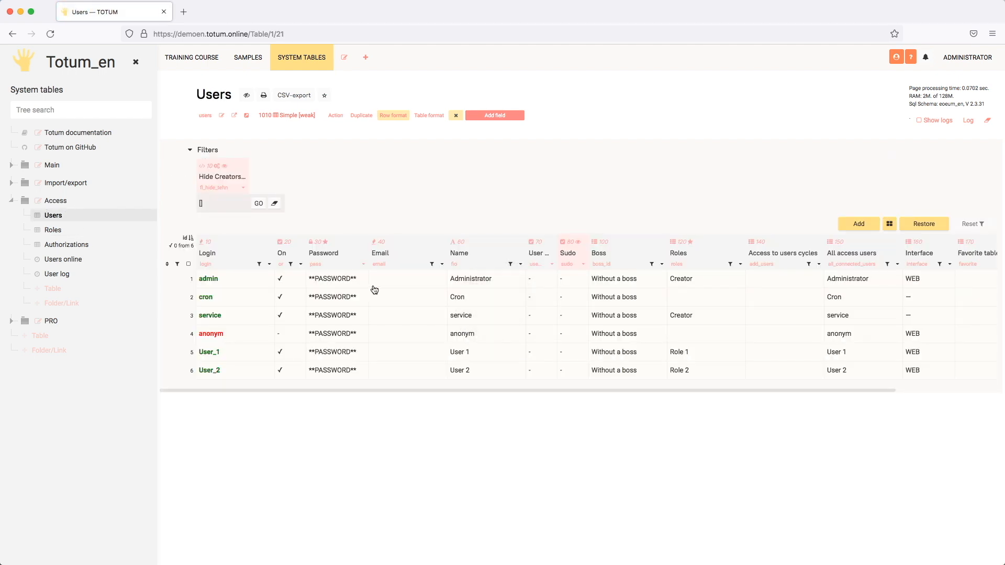
pyautogui.click(231, 356)
pyautogui.click(347, 360)
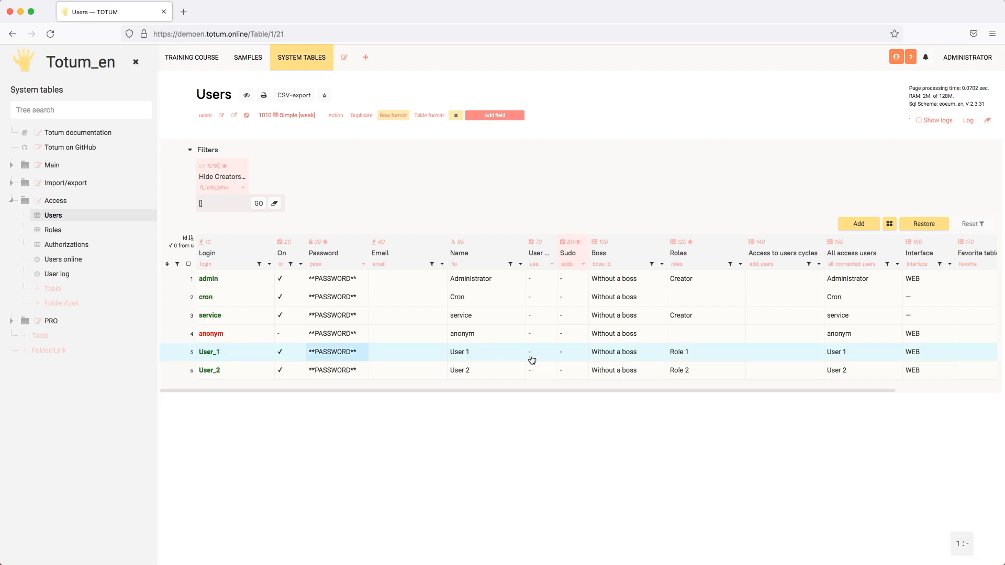
# Step: Add Role 2 to User_1's roles alongside Role 1
pyautogui.click(707, 357)
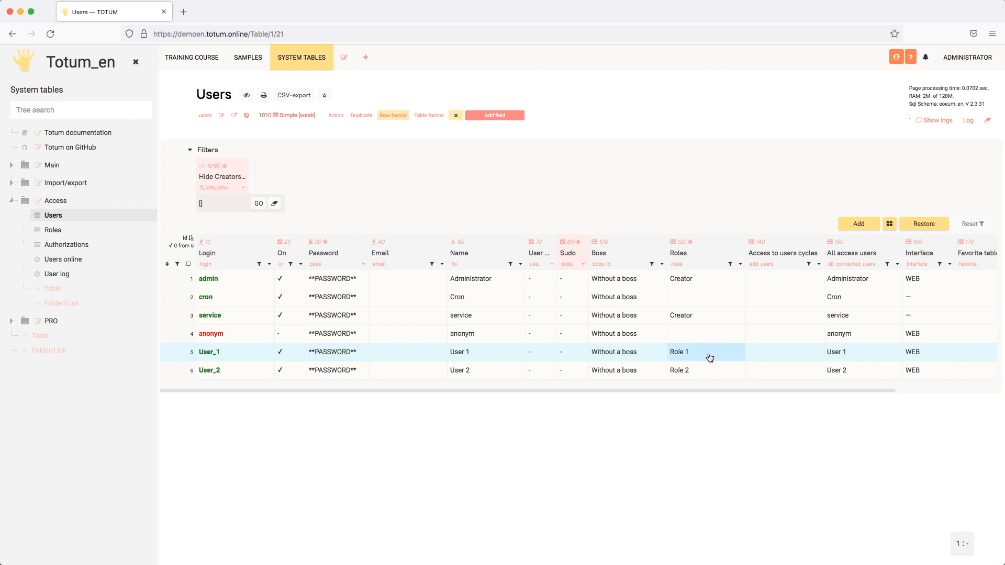
pyautogui.click(709, 357)
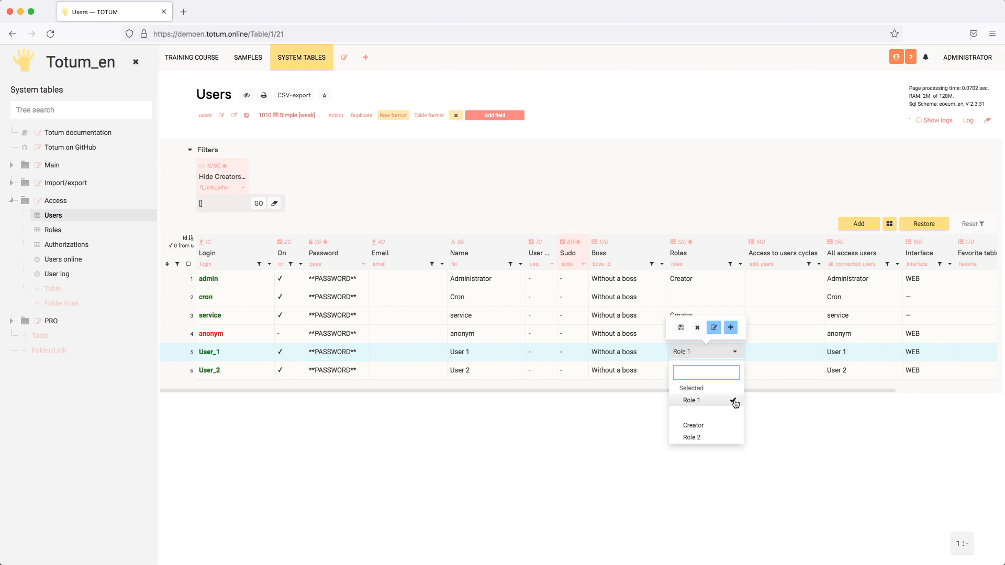
pyautogui.click(701, 438)
pyautogui.click(796, 454)
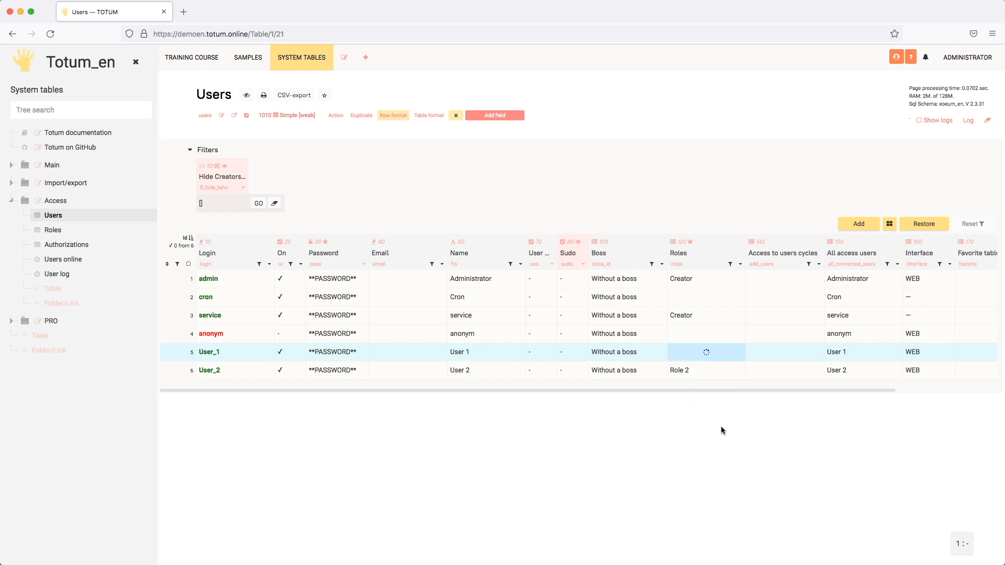
# Step: View the full list of roles assigned to User_1
pyautogui.click(709, 356)
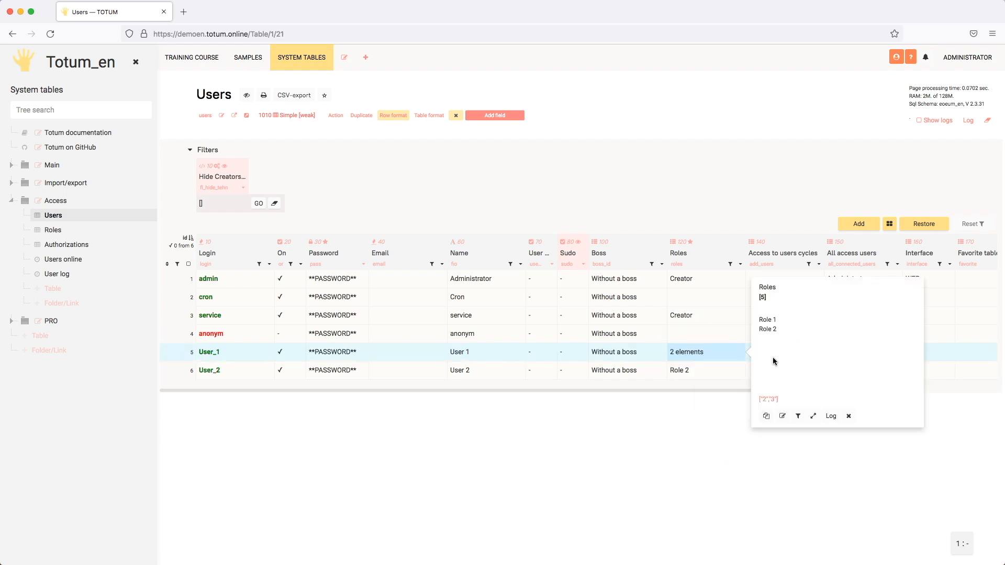
pyautogui.click(710, 355)
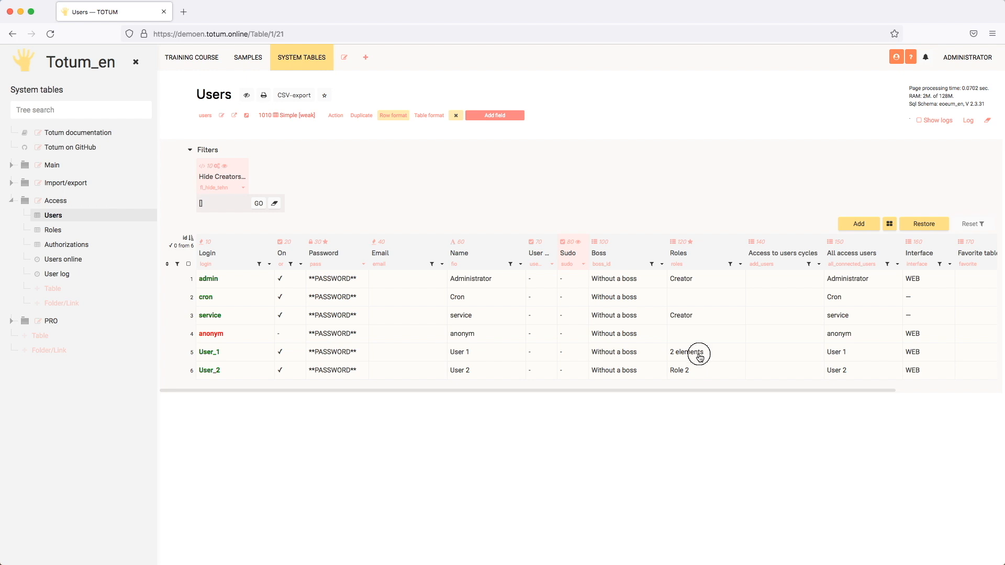
pyautogui.click(700, 354)
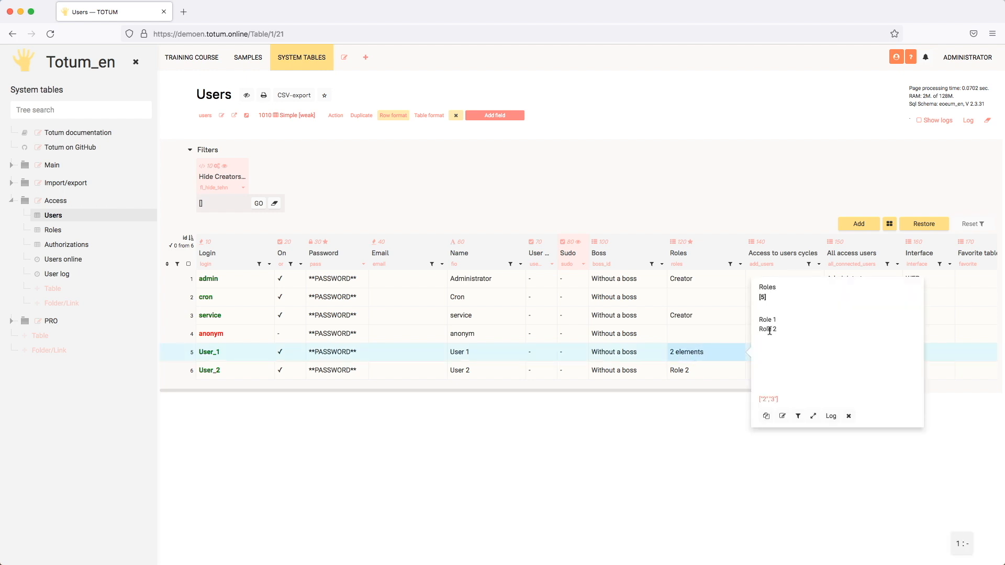
pyautogui.moveTo(769, 330); pyautogui.dragTo(778, 329)
pyautogui.click(768, 330)
pyautogui.click(714, 352)
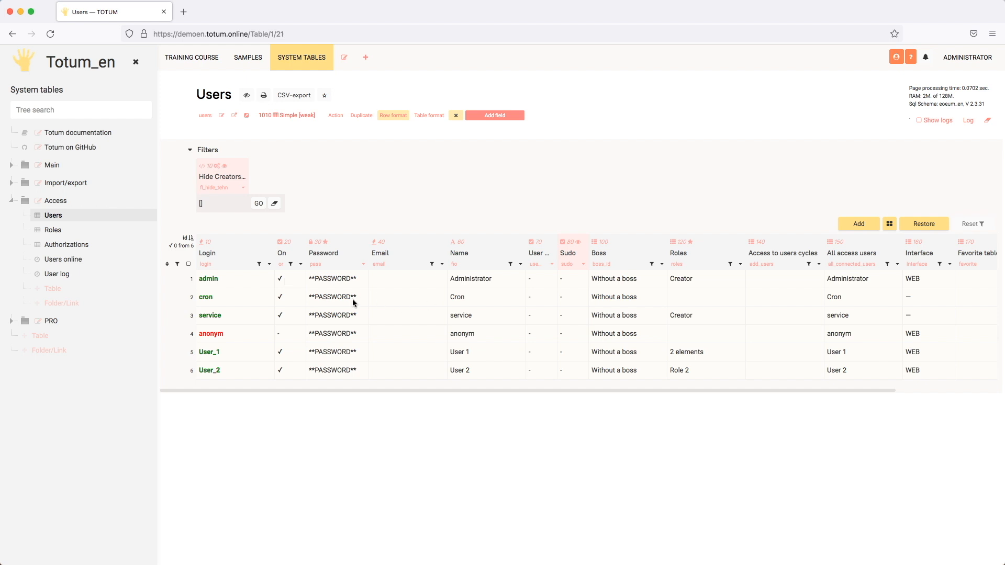
# Step: Remove Role 2 from User_1's roles, keeping only Role 1
pyautogui.click(707, 354)
pyautogui.click(702, 415)
pyautogui.click(785, 452)
# Step: Check User_1's login and email cells, and inspect the password restore option under User settings in the Settings table
pyautogui.click(213, 352)
pyautogui.click(406, 359)
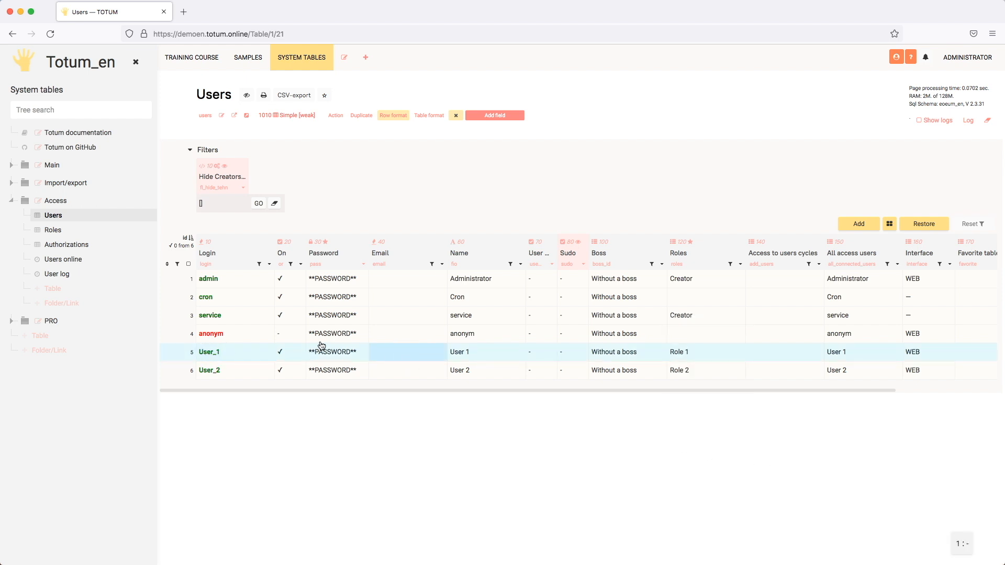
pyautogui.click(24, 166)
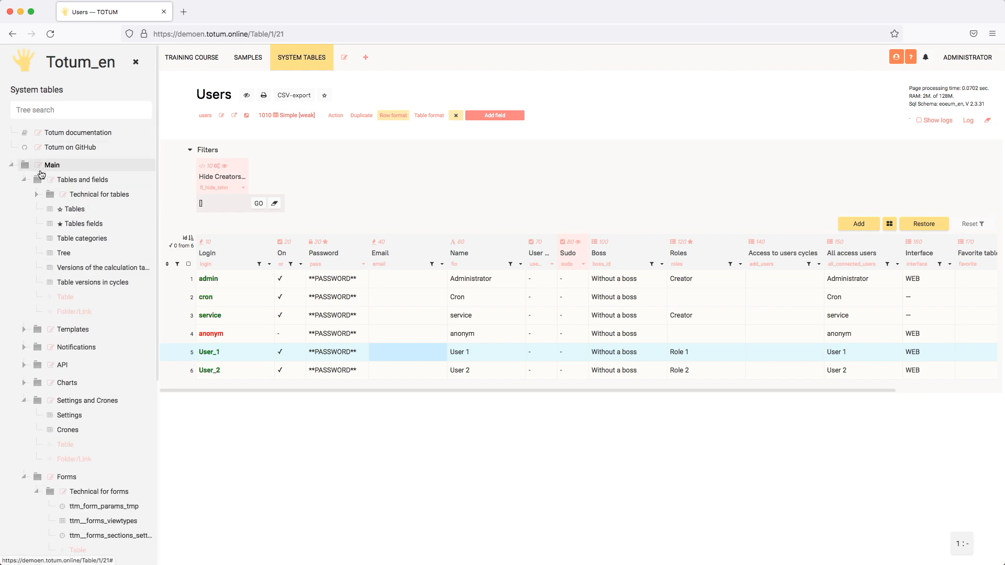
pyautogui.click(70, 416)
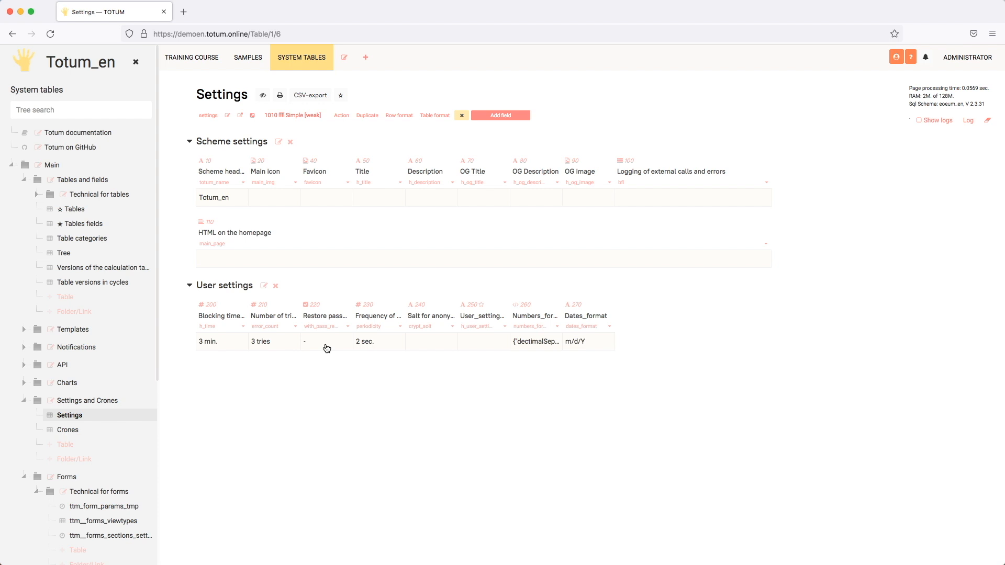
pyautogui.click(326, 348)
pyautogui.moveTo(325, 321)
# Step: Return to the Users table and examine User_2's email cell
pyautogui.scroll(-3, 91, 316)
pyautogui.scroll(-1, 91, 316)
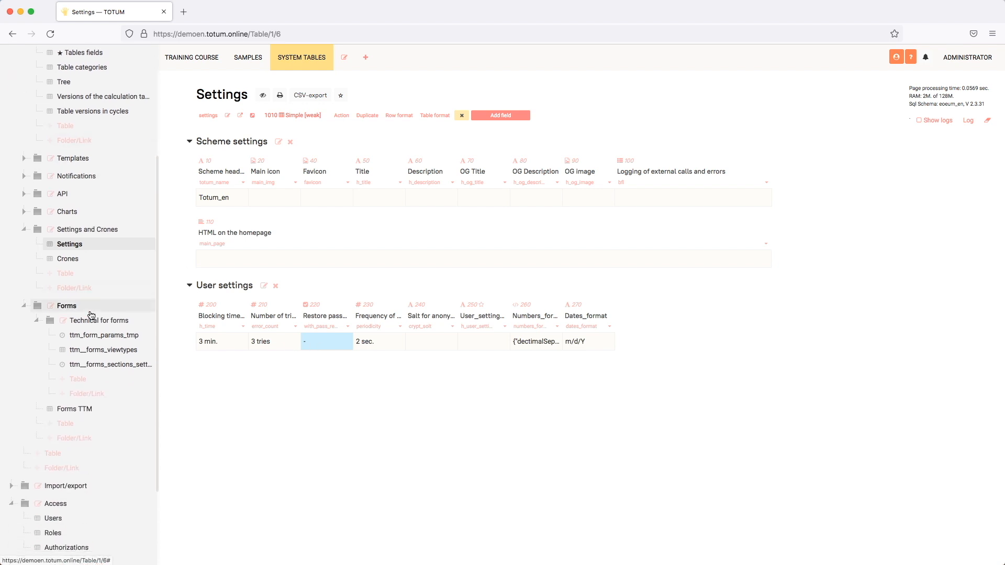
pyautogui.scroll(-4, 91, 315)
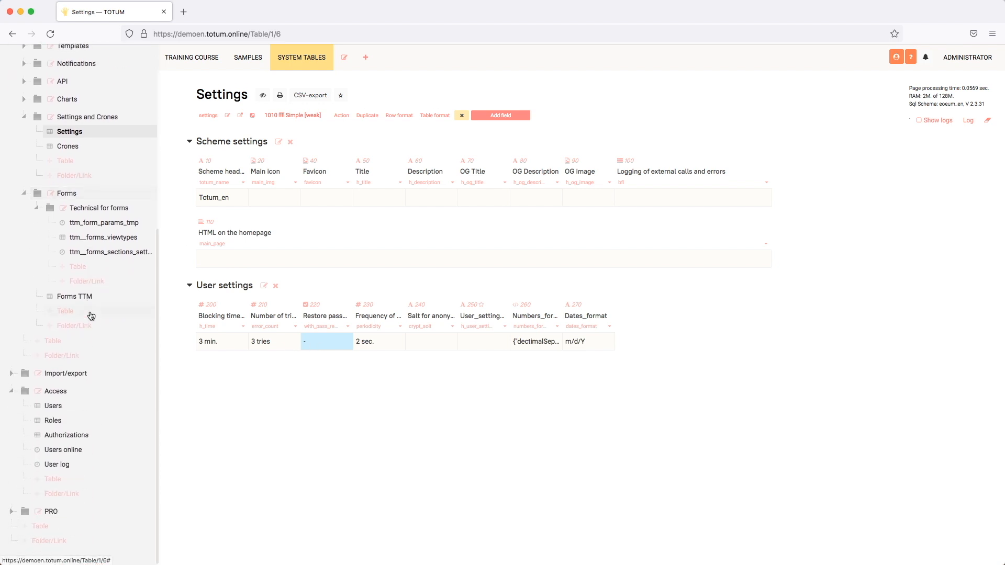
pyautogui.click(52, 406)
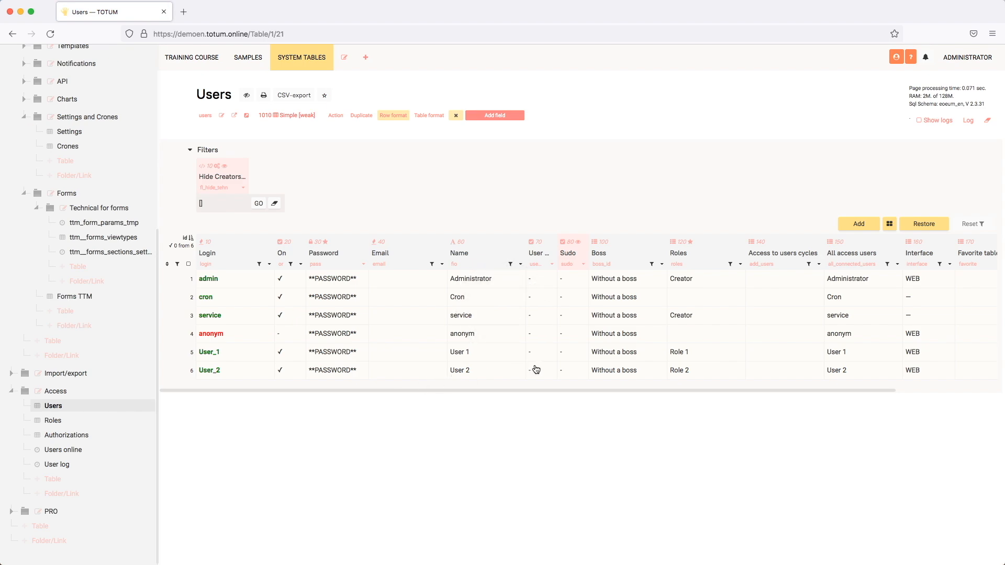
pyautogui.click(414, 369)
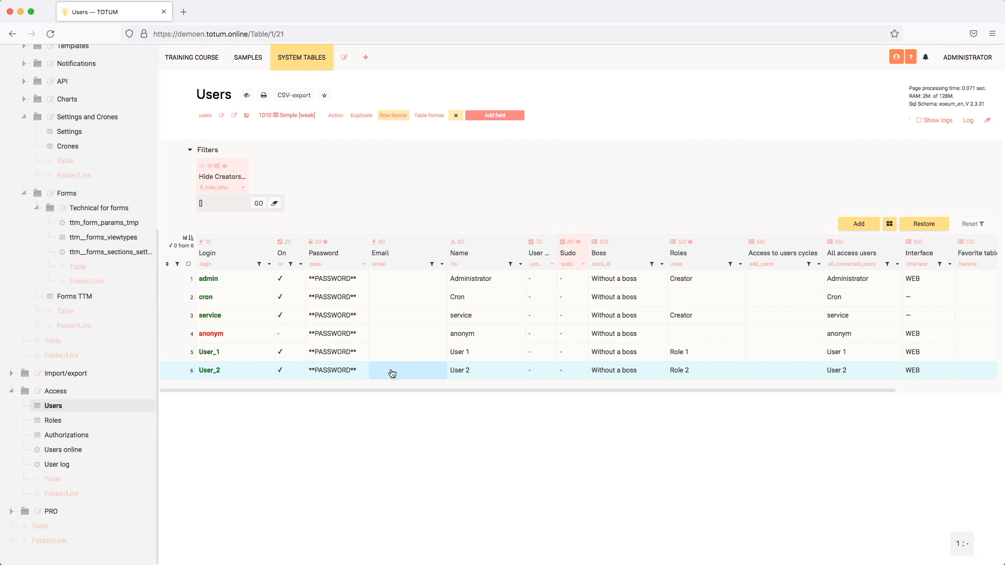
# Step: Check User_2's login and the anonym user's On setting in the Users table
pyautogui.click(208, 374)
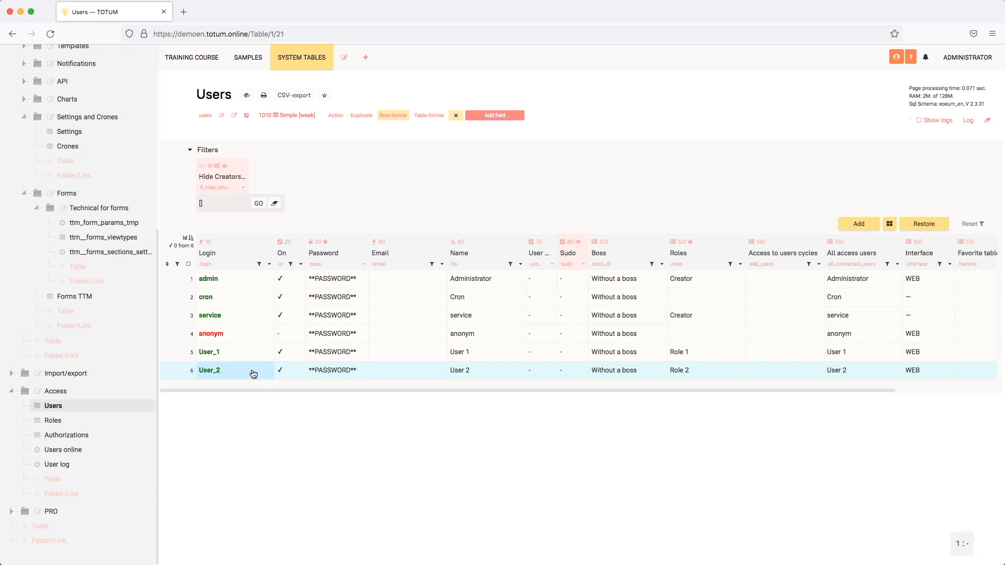
pyautogui.press('Escape')
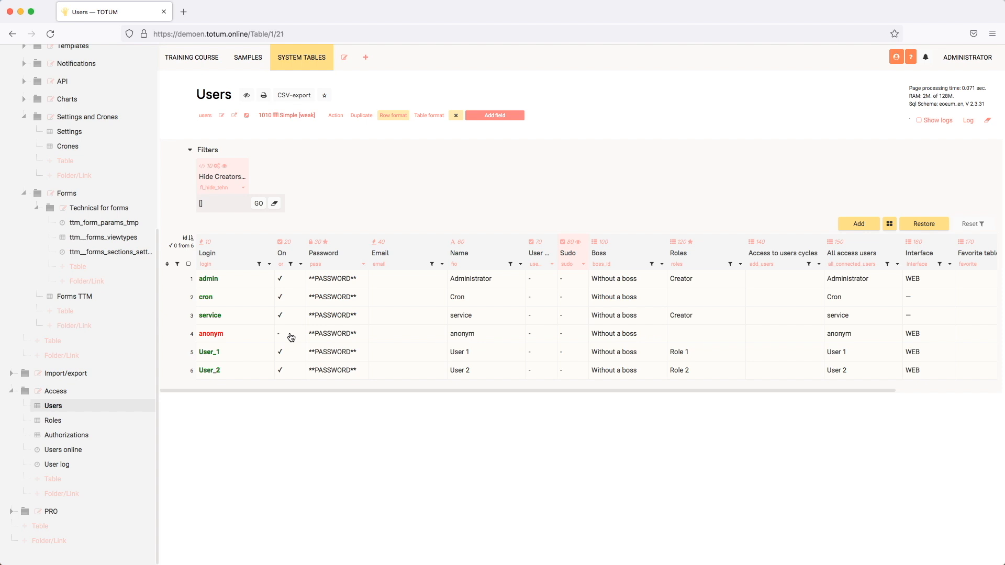
pyautogui.click(291, 337)
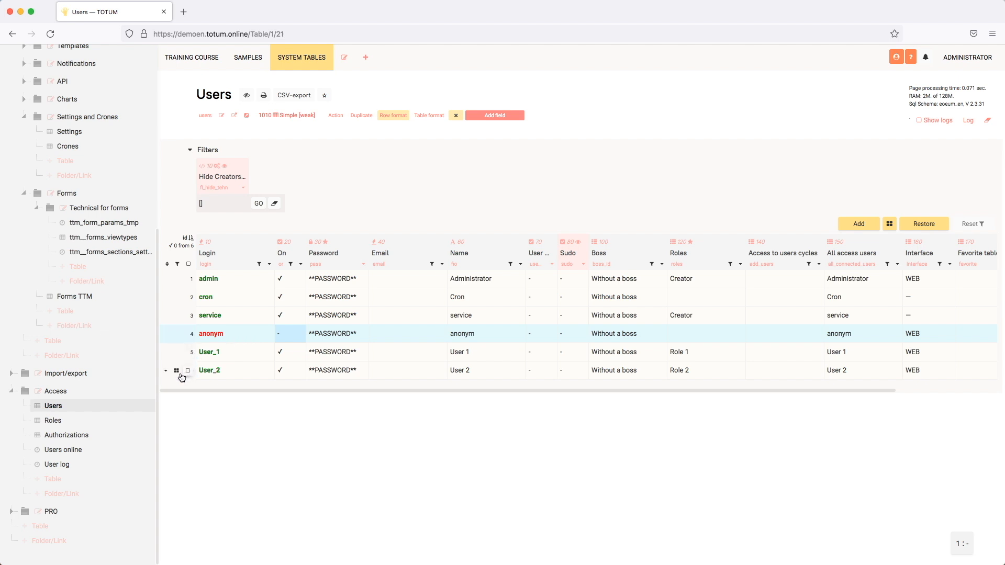
# Step: Check User_2's row actions and the Users table's restore mode for deleted rows, and return the table to normal mode
pyautogui.click(166, 375)
pyautogui.click(923, 224)
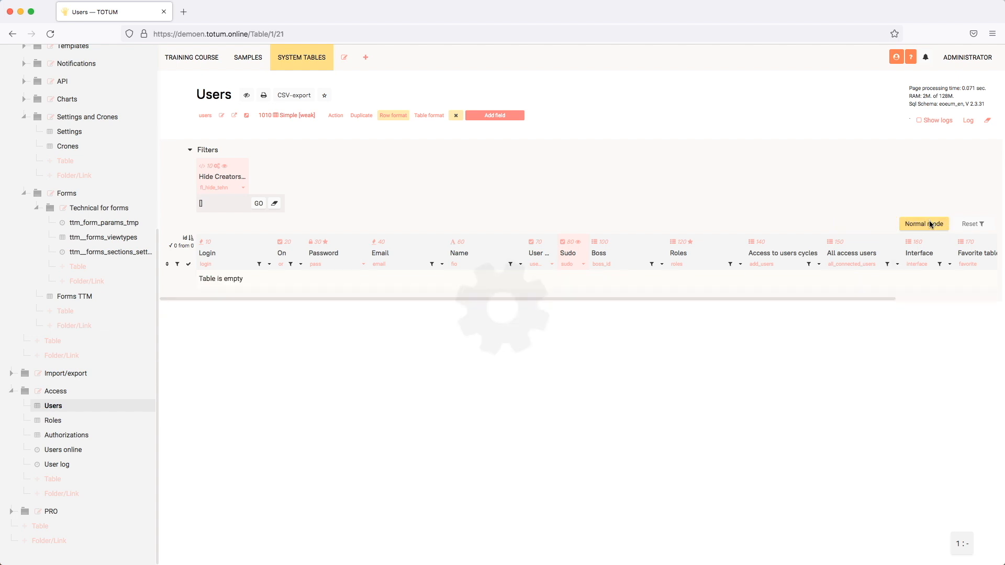
pyautogui.click(926, 223)
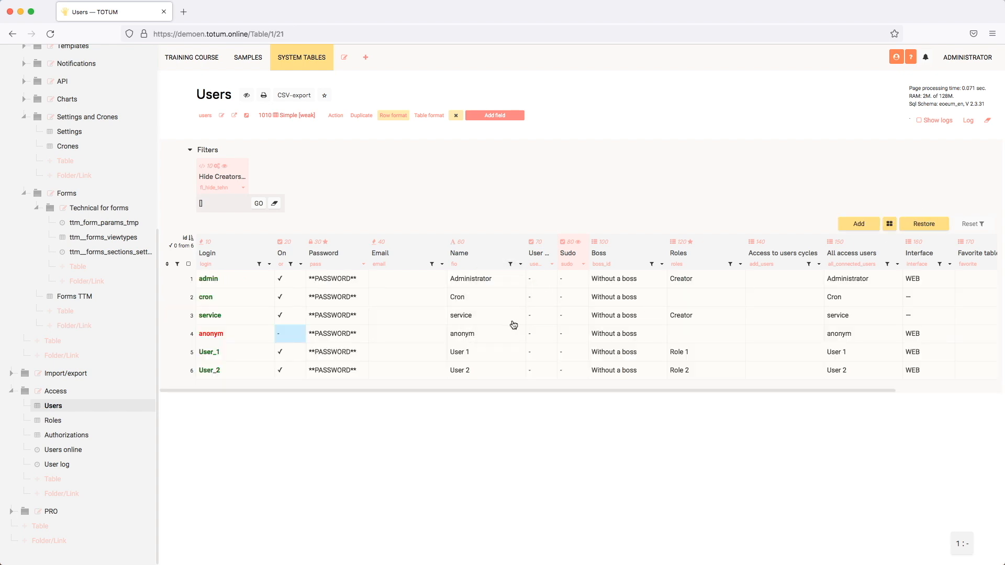
pyautogui.click(293, 334)
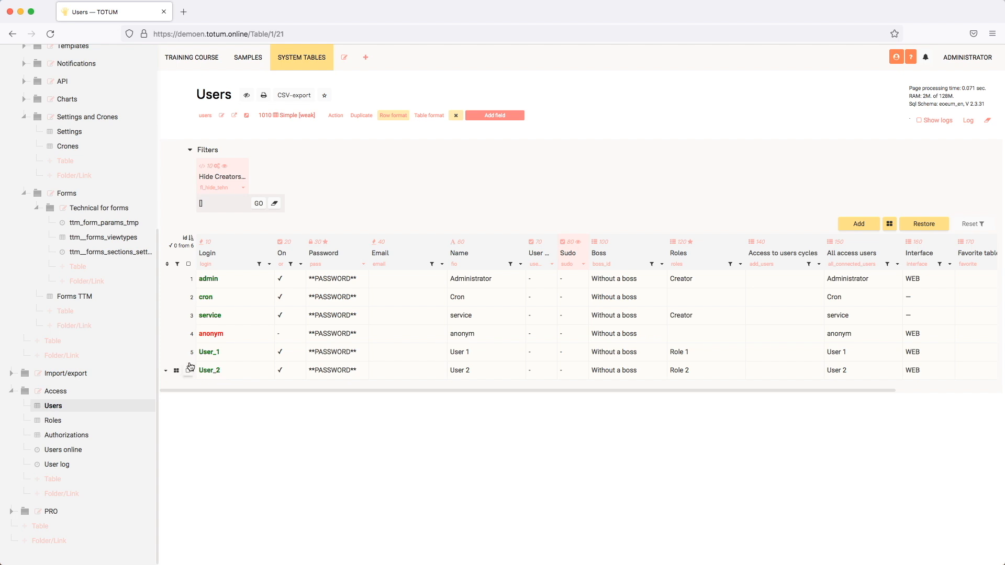
# Step: Look at User_2's row actions again, dismiss them and check the user's Name cell
pyautogui.click(165, 370)
pyautogui.click(394, 460)
pyautogui.click(488, 373)
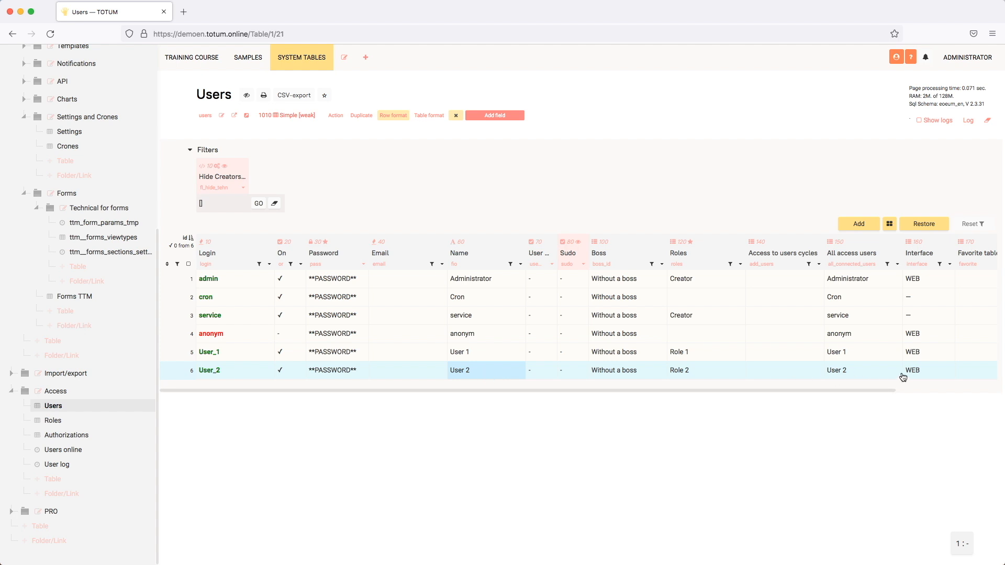
# Step: View the Interface options for User_2 without changing them, and examine the user's Favorite tables and Last activity cells
pyautogui.click(924, 370)
pyautogui.click(930, 370)
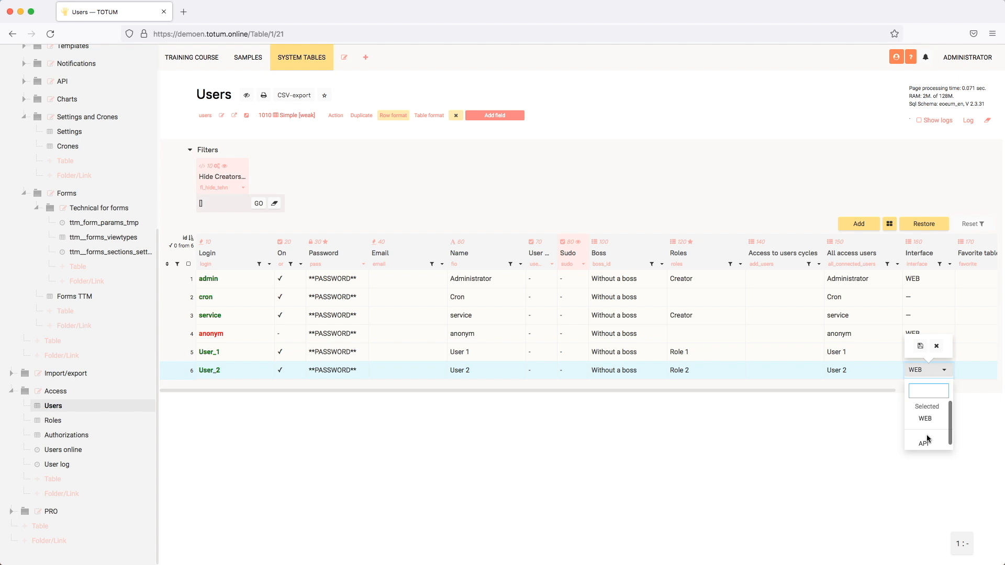
pyautogui.click(936, 347)
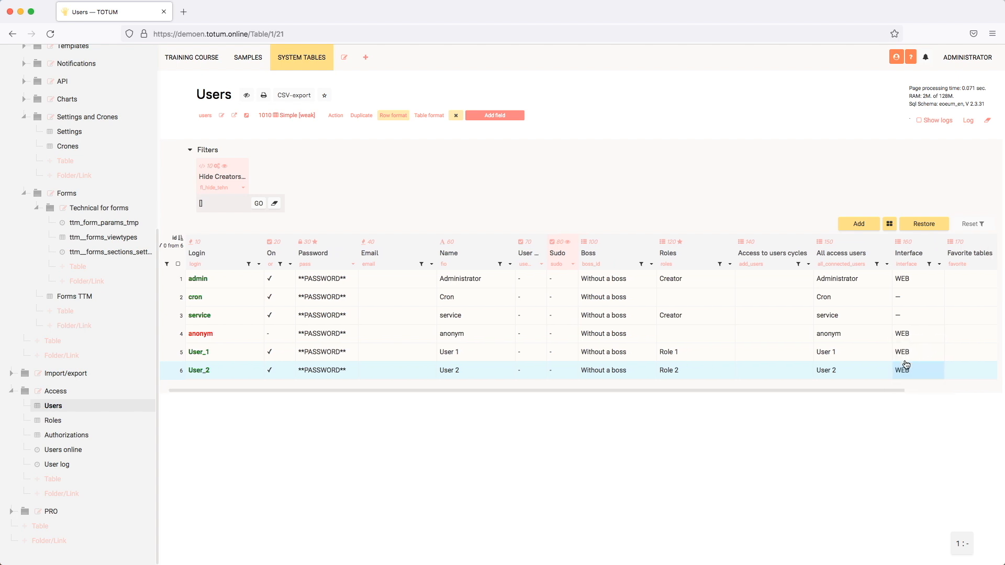
pyautogui.hscroll(5, 905, 365)
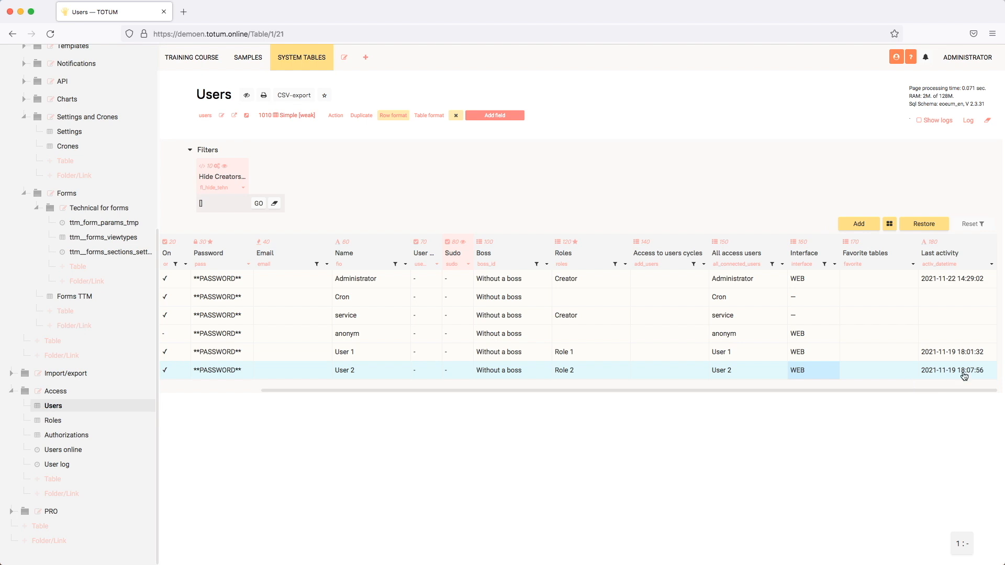
pyautogui.click(879, 375)
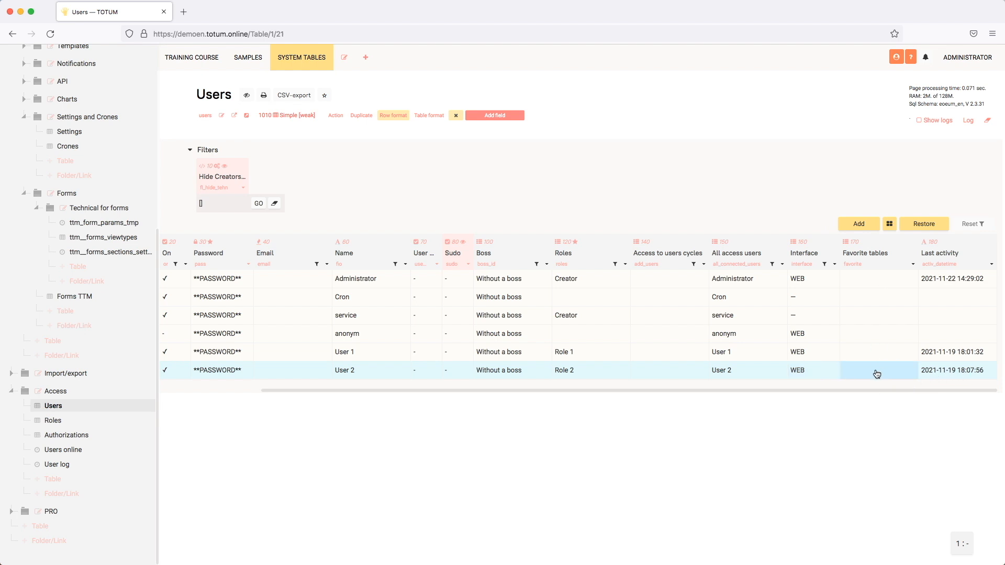
# Step: Review the Authorizations table and the online minutes setting in the Users online table
pyautogui.click(51, 435)
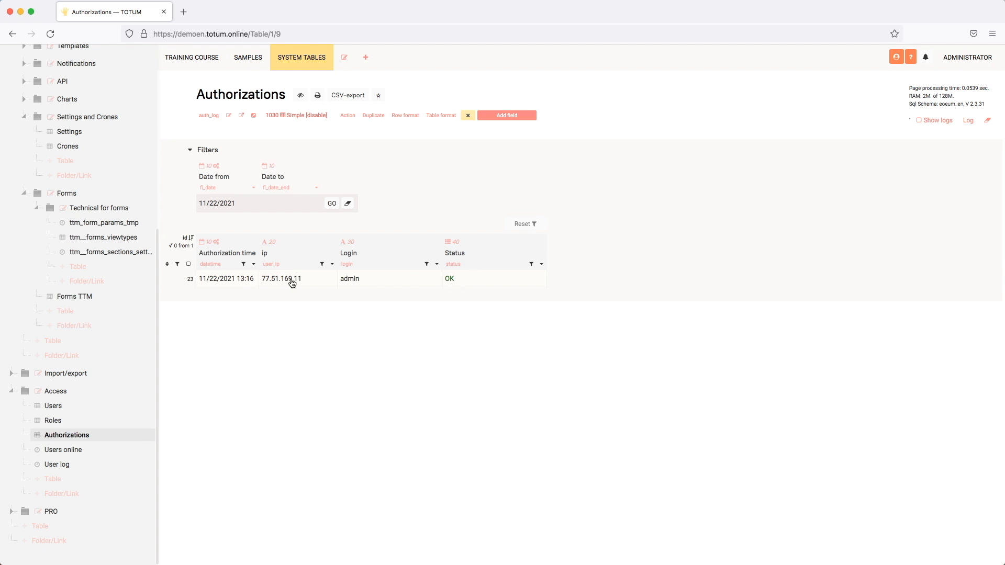
pyautogui.click(74, 453)
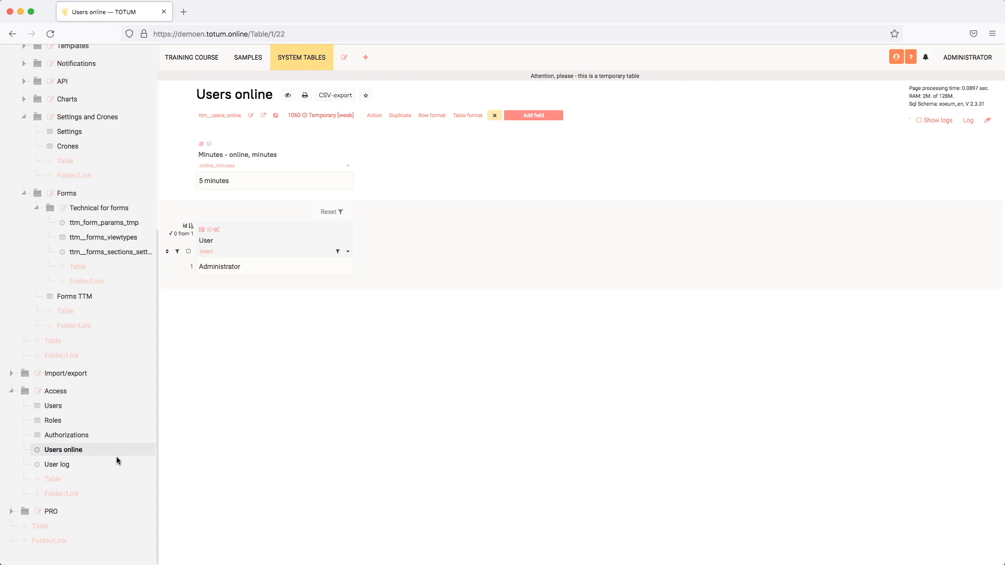
pyautogui.click(226, 182)
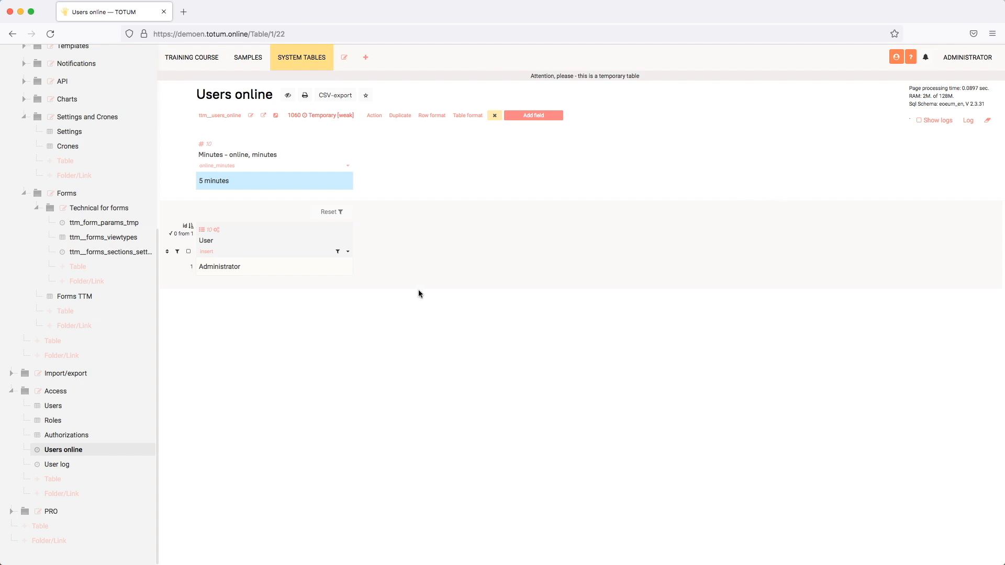
# Step: Open the User log and examine the table, action and values recorded for the role changes in the Users table
pyautogui.click(56, 464)
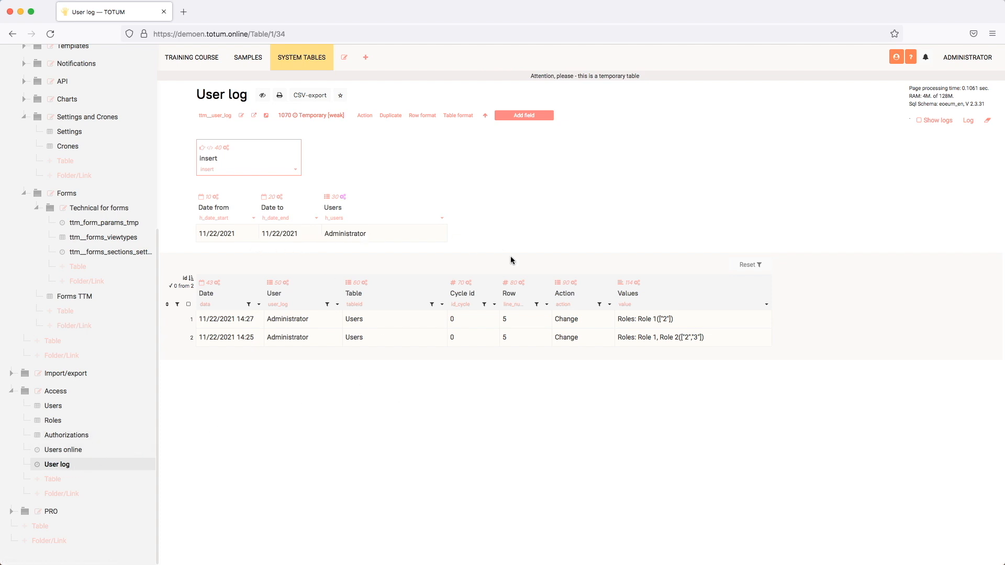
pyautogui.click(667, 339)
pyautogui.click(410, 337)
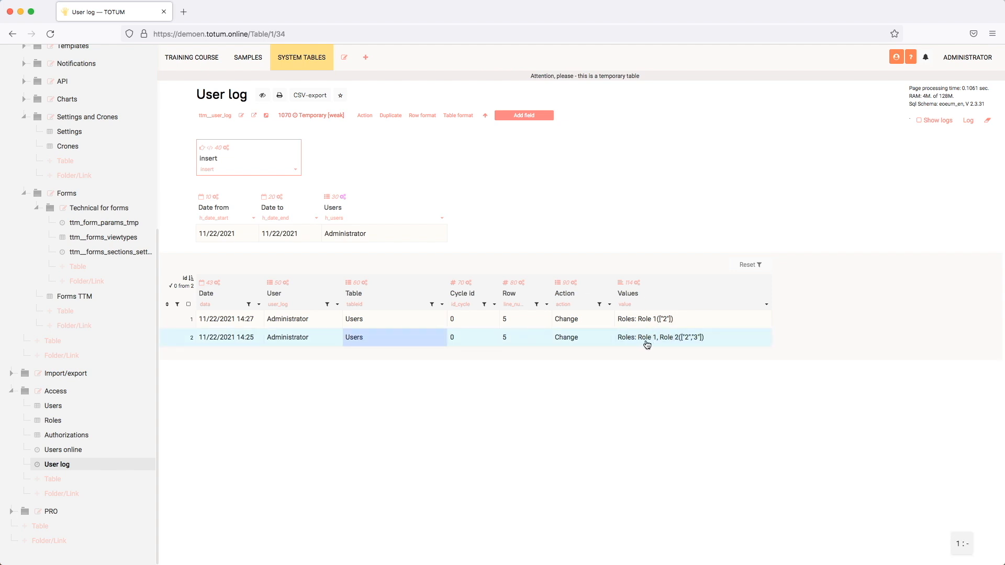
pyautogui.click(662, 344)
pyautogui.click(584, 341)
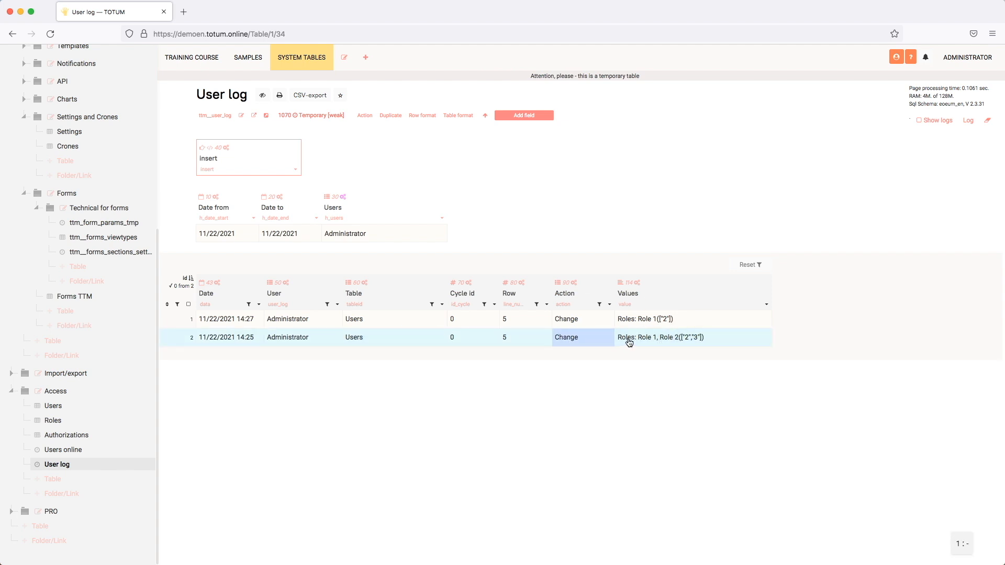
pyautogui.click(636, 343)
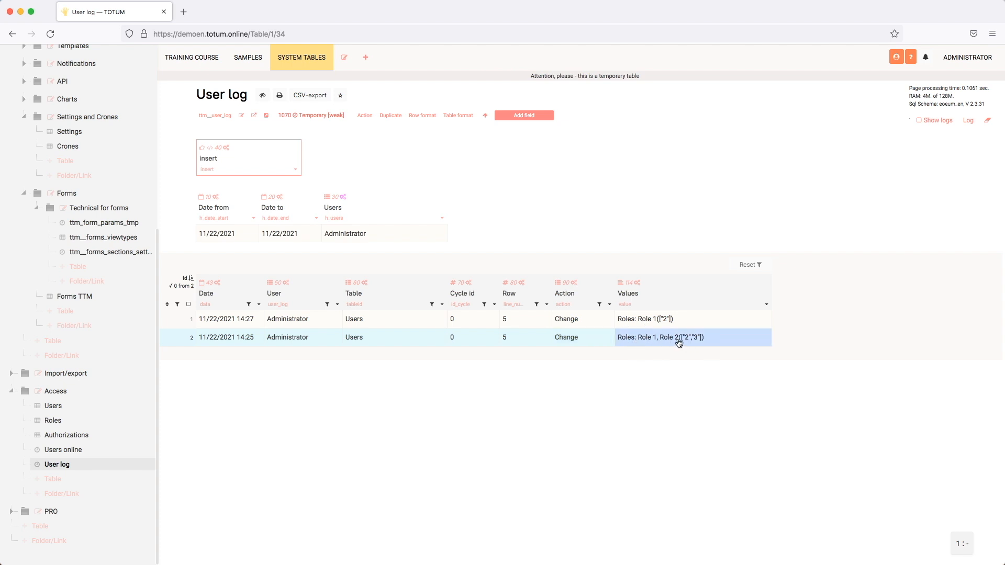
pyautogui.click(648, 321)
pyautogui.click(647, 321)
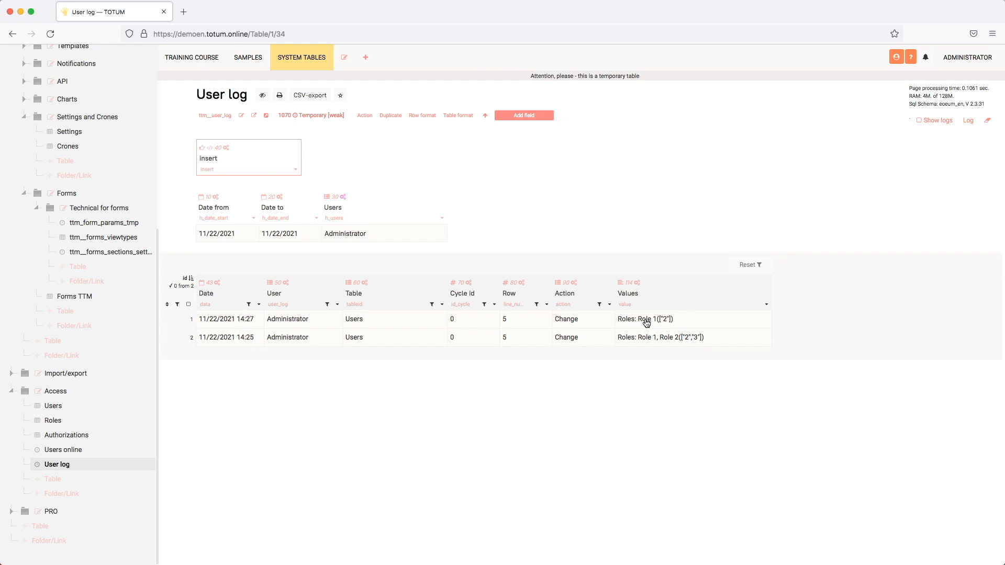